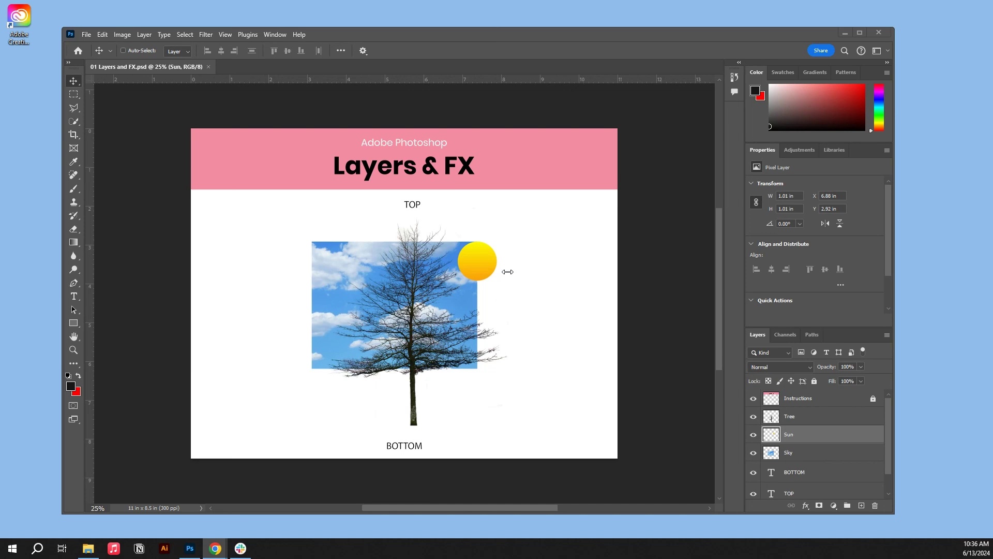
Step: Enlarge the layer list until the Background layer shows, and examine the stacking order up to the Instructions layer
left_click_drag(809, 329, 824, 299)
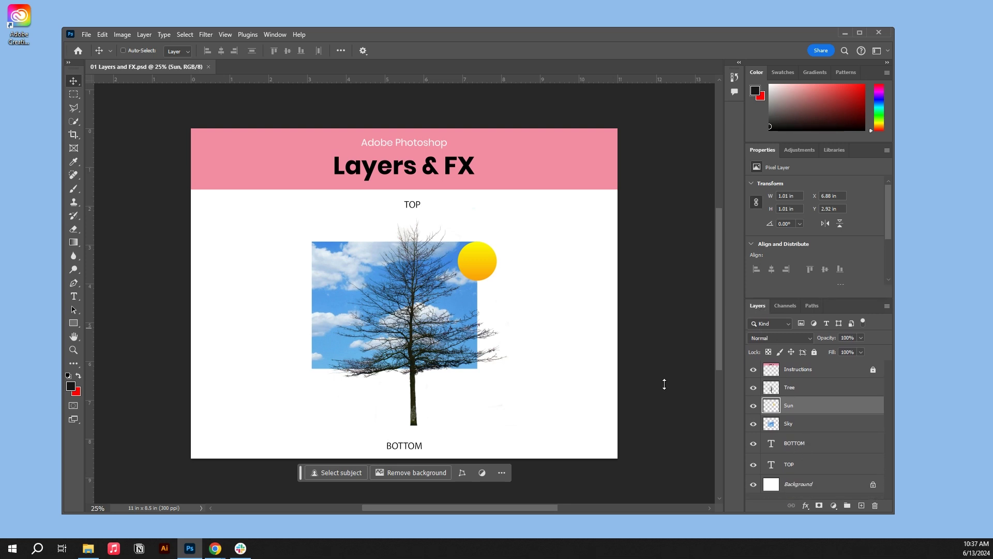
scroll(817, 414, "up", 1)
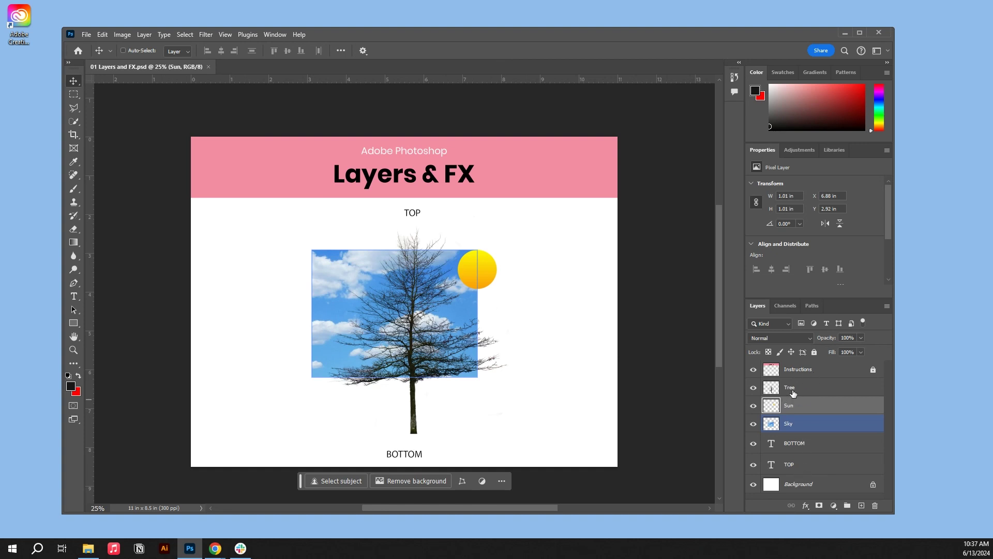
left_click(813, 463)
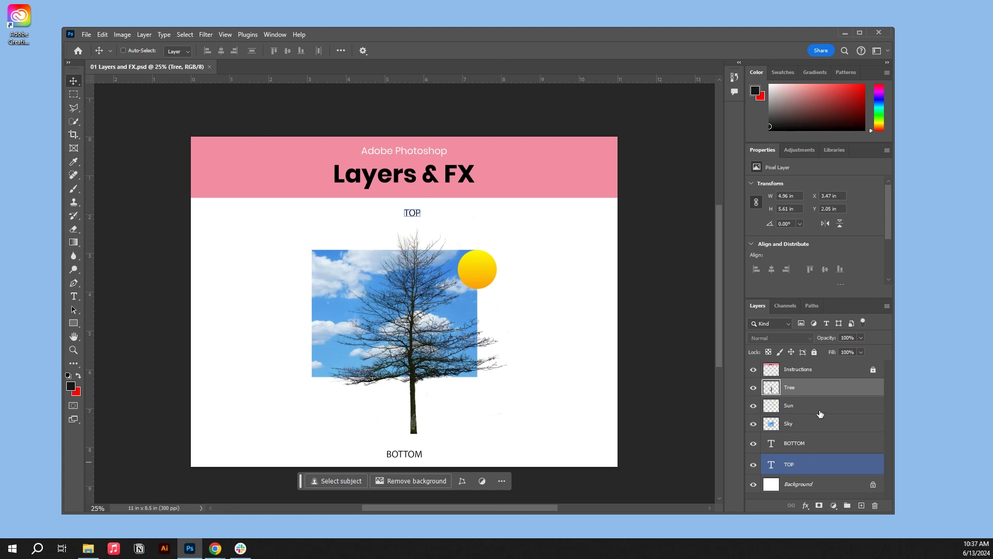
left_click(831, 443)
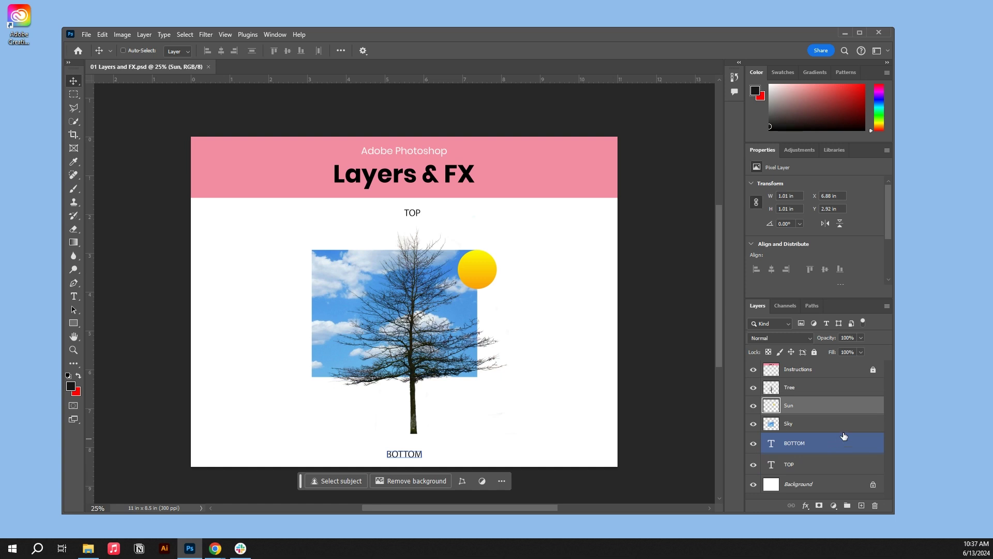
left_click(788, 466)
left_click(808, 393)
left_click(818, 373)
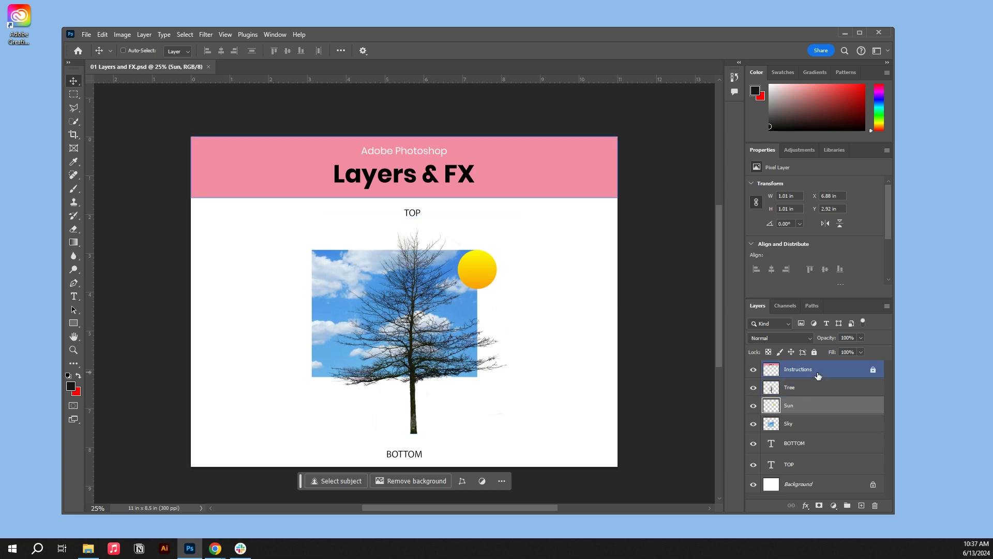
left_click(800, 449)
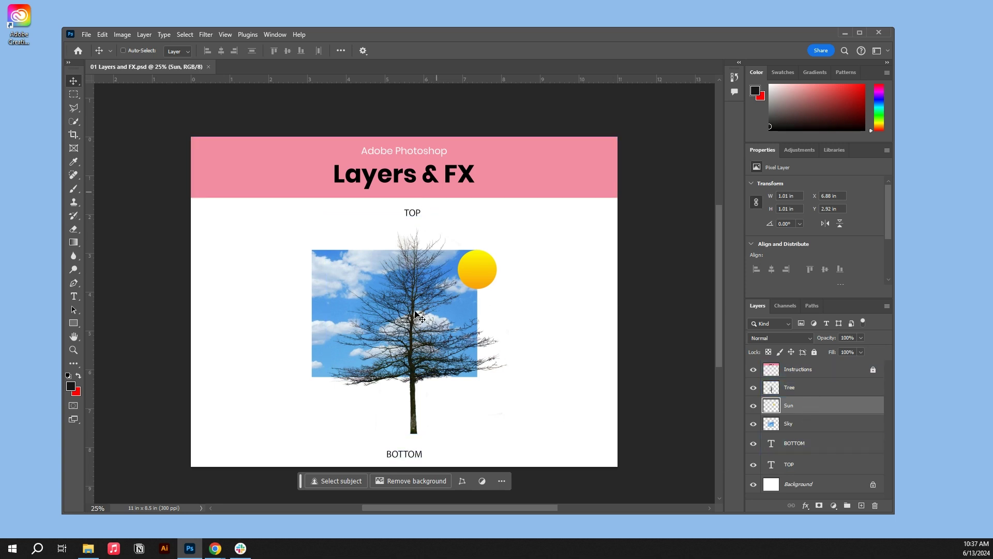
Step: Move the sun off the sky picture onto the white area beyond its upper-right corner
mouse_move(436, 293)
left_mouse_down()
mouse_move(468, 289)
mouse_move(448, 278)
mouse_move(377, 279)
mouse_move(401, 261)
mouse_move(388, 226)
mouse_move(382, 274)
mouse_move(416, 236)
mouse_move(525, 364)
mouse_move(421, 287)
mouse_move(435, 228)
mouse_move(334, 253)
mouse_move(425, 227)
mouse_move(443, 236)
mouse_move(439, 254)
mouse_move(436, 237)
mouse_move(425, 263)
mouse_move(334, 324)
mouse_move(448, 256)
mouse_move(431, 295)
mouse_move(381, 331)
mouse_move(345, 330)
mouse_move(348, 388)
mouse_move(322, 385)
mouse_move(326, 325)
mouse_move(428, 325)
mouse_move(445, 306)
mouse_move(423, 298)
left_mouse_up()
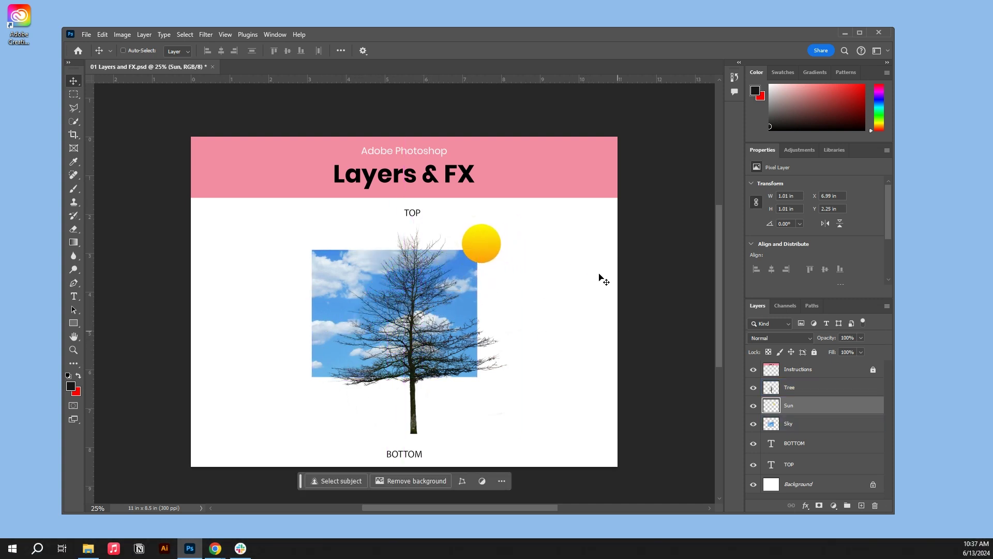
mouse_move(411, 374)
left_mouse_down()
mouse_move(330, 347)
mouse_move(425, 372)
left_mouse_up()
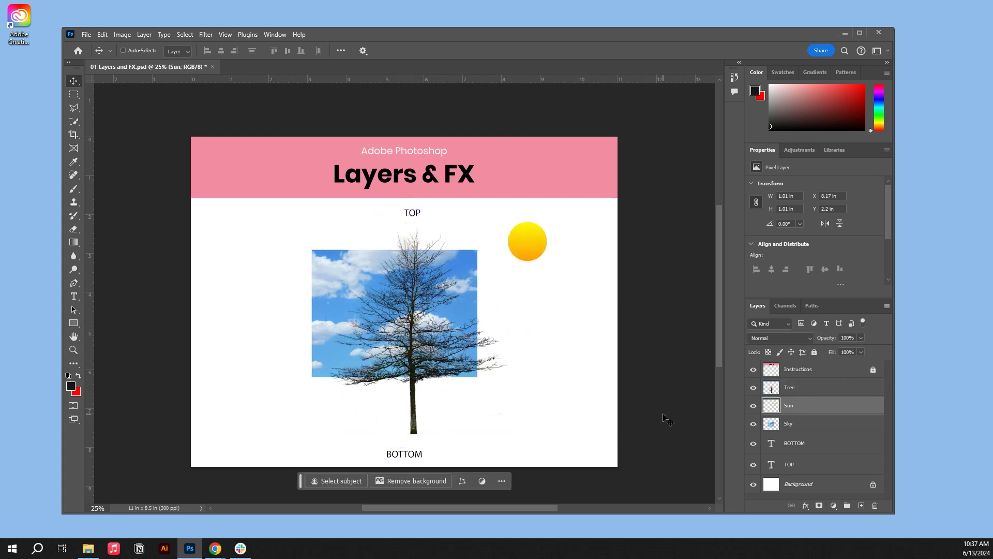
Step: Move the tree to the sky picture's right edge, and shift the sky to about X 3.78 in, Y 2.7 in
left_click(806, 423)
left_click(825, 406)
left_click(809, 388)
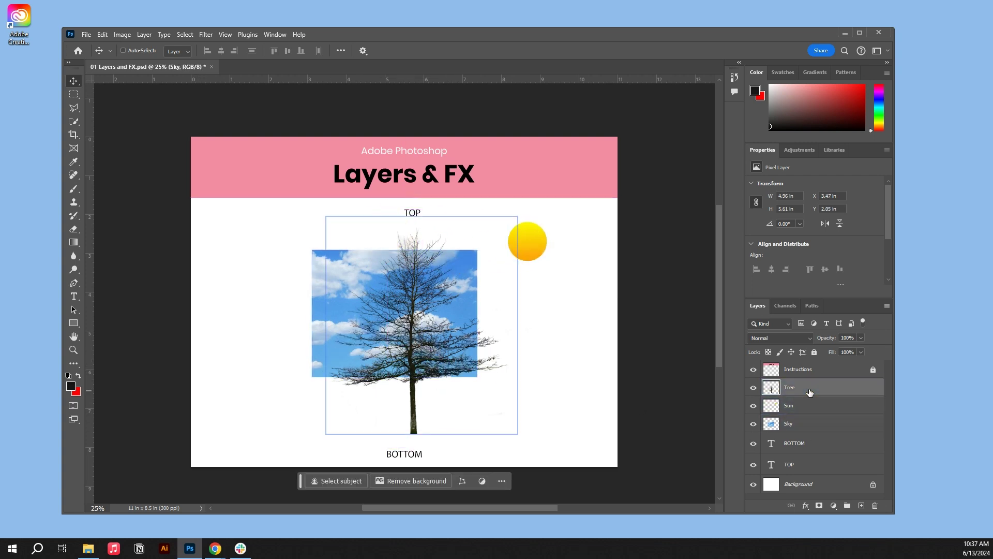
mouse_move(448, 363)
left_mouse_down()
mouse_move(299, 367)
mouse_move(471, 373)
mouse_move(501, 360)
mouse_move(440, 370)
mouse_move(482, 374)
mouse_move(438, 364)
left_mouse_up()
left_click_drag(338, 292, 371, 287)
left_click(810, 425)
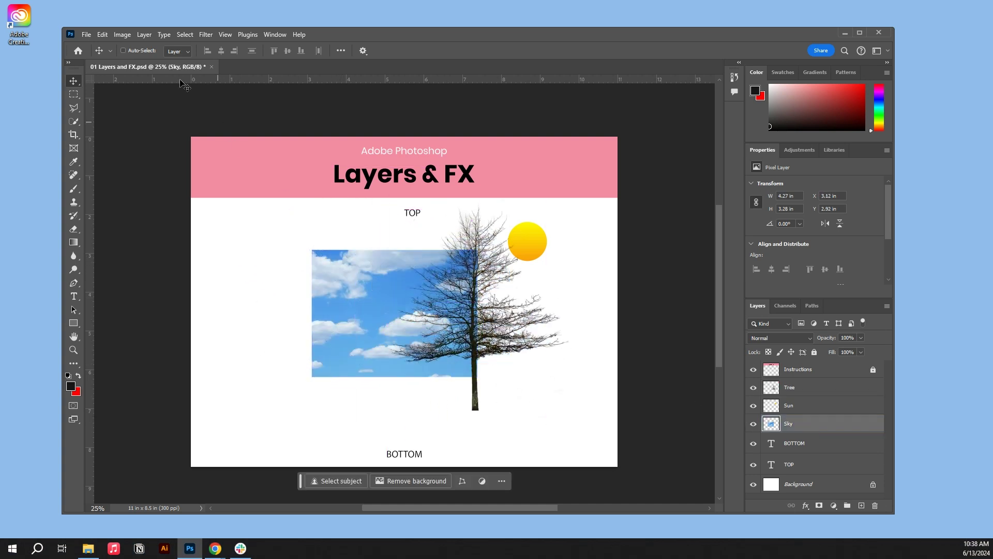
left_click_drag(337, 274, 363, 265)
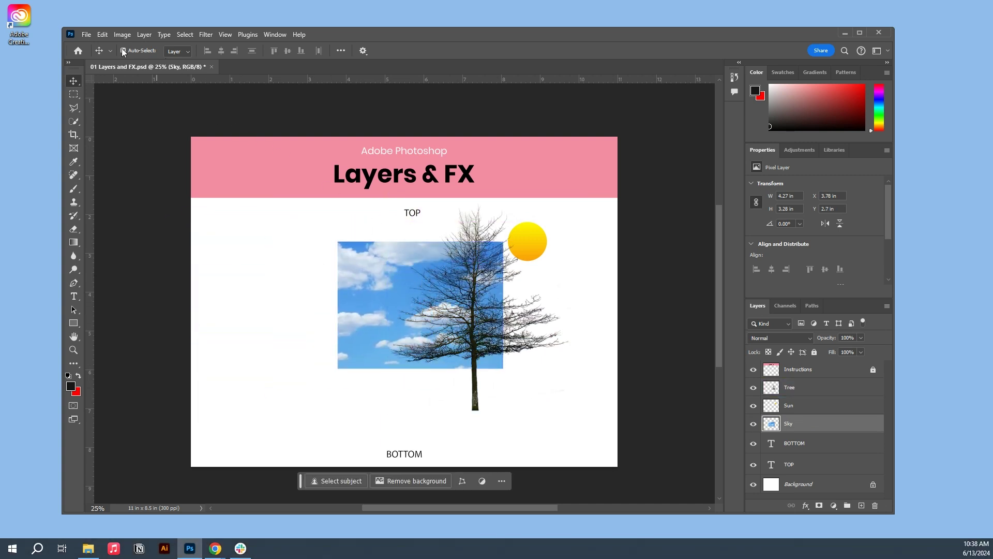
Step: With Auto-Select on, move the tree slightly right and the sky picture left to about X 1.91 in, Y 2.47 in
left_click_drag(374, 337, 448, 334)
left_click_drag(410, 286, 288, 280)
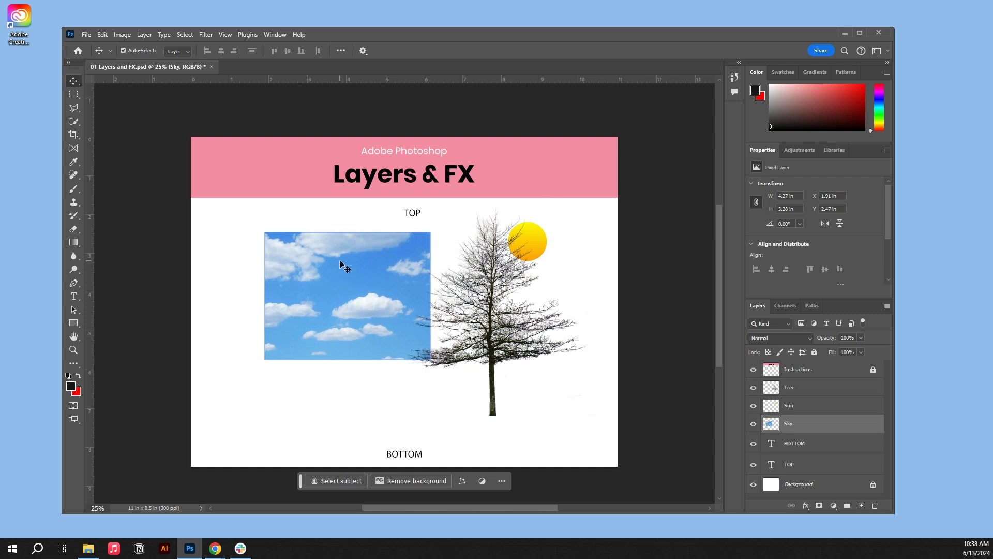
Step: Scale the sky picture up proportionally to about 138% with Free Transform
key("ctrl")
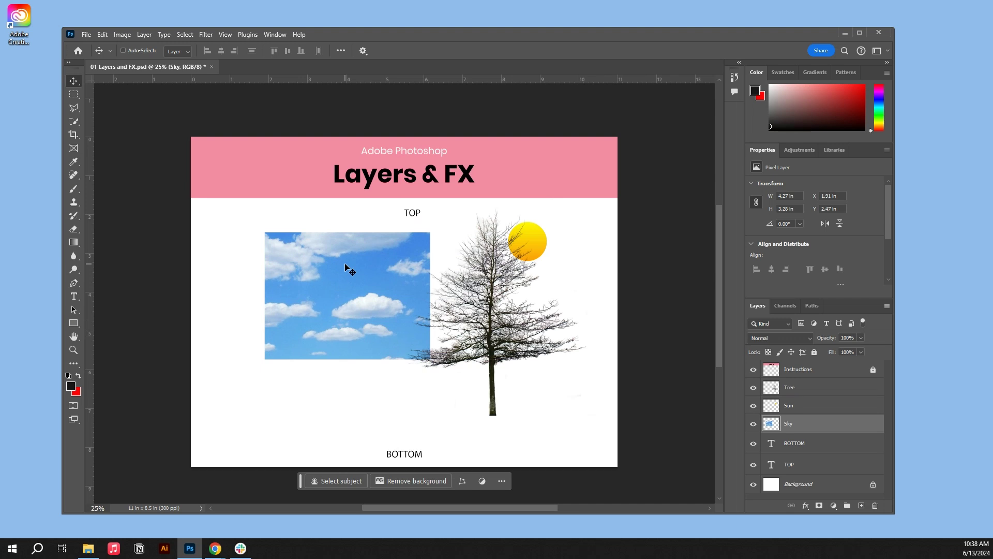
key("ctrl+t")
left_click_drag(433, 358, 495, 410)
left_click_drag(367, 326, 393, 314)
left_click_drag(488, 331, 485, 356)
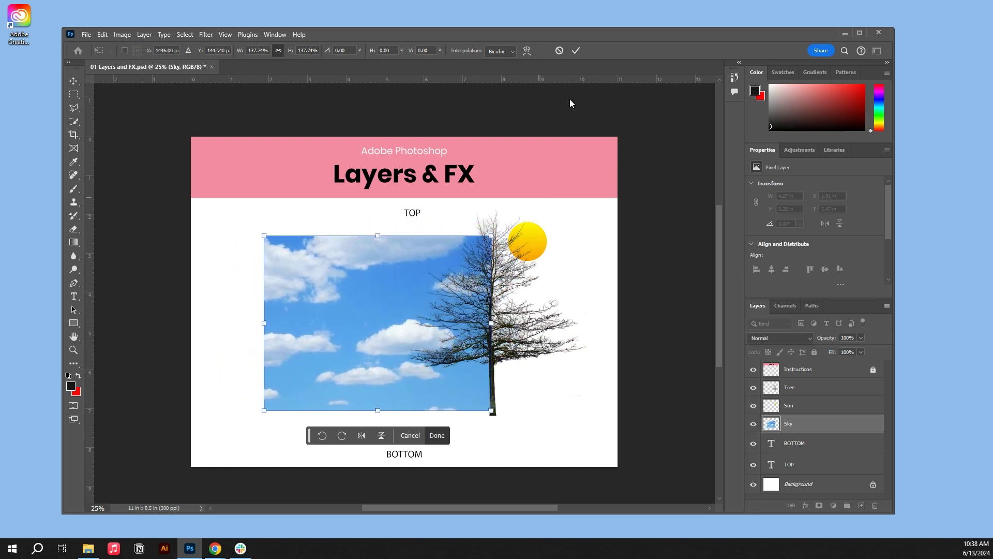
left_click(576, 50)
Step: Move the tree to the left side of the canvas and the sky picture to about X 3.01 in, Y 2.35 in
left_click_drag(487, 291, 441, 322)
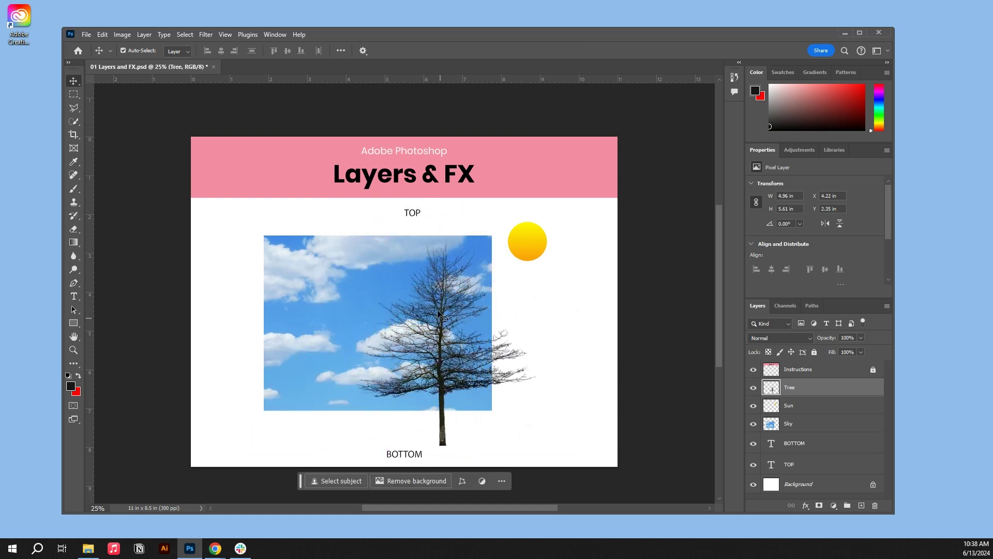
left_click_drag(439, 331, 284, 310)
left_click_drag(421, 318, 465, 310)
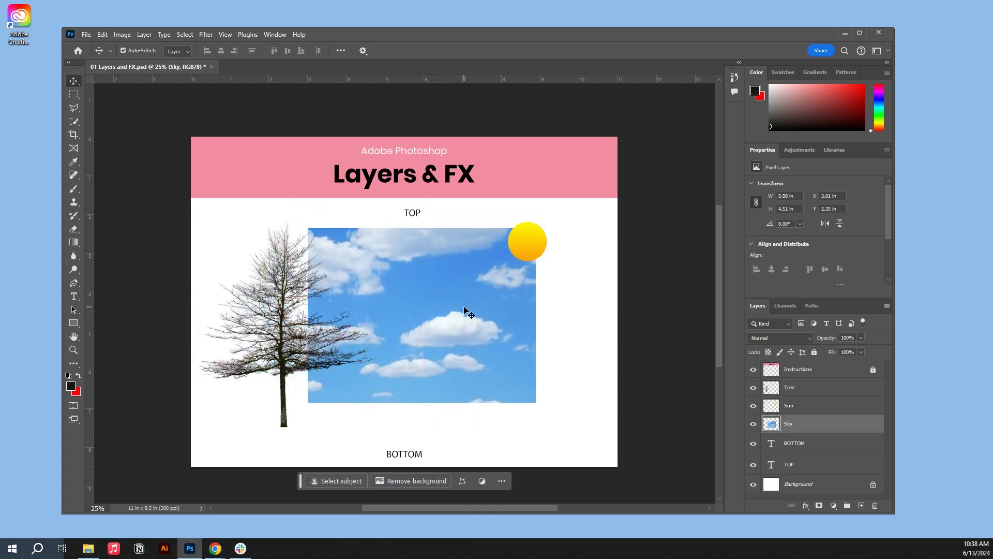
Step: Move the BOTTOM label up to just below the sky picture, nudge the TOP label slightly right, and deselect
left_click_drag(408, 452, 416, 422)
mouse_move(418, 212)
left_mouse_down()
mouse_move(437, 215)
mouse_move(410, 215)
mouse_move(422, 216)
left_mouse_up()
left_click(567, 344)
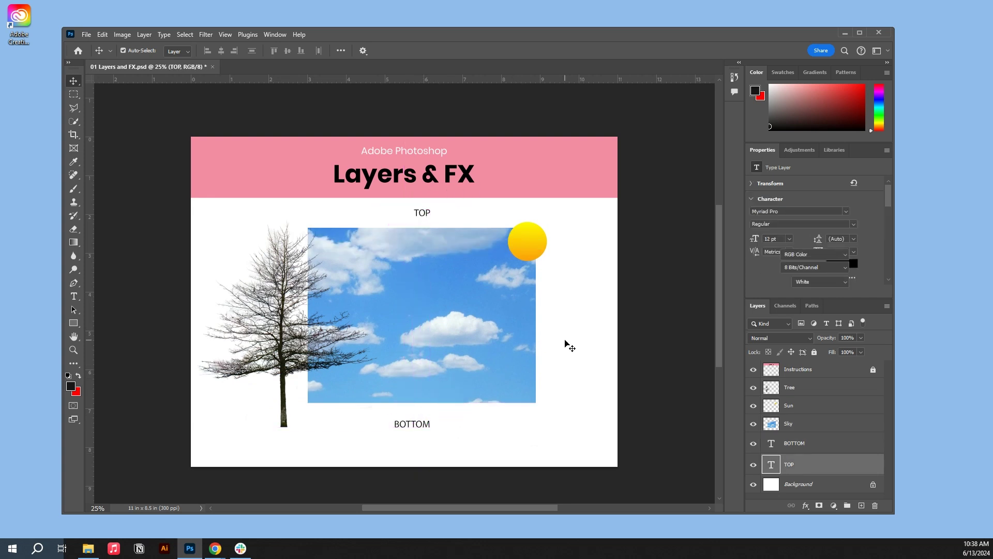
Step: Move the sun onto the sky picture at about X 5.45 in, Y 3.24 in, and the tree over the picture's right part
left_click(446, 311)
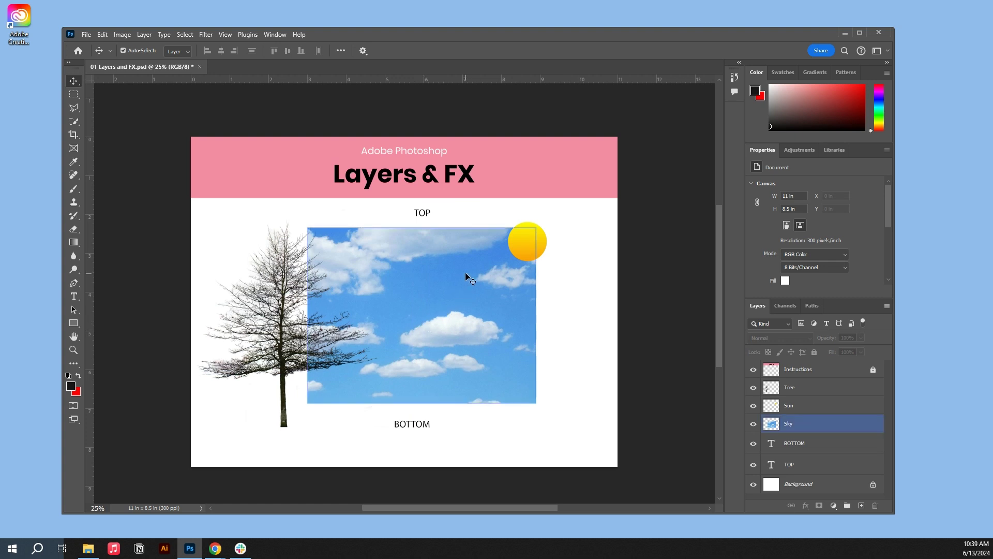
left_click_drag(537, 241, 405, 268)
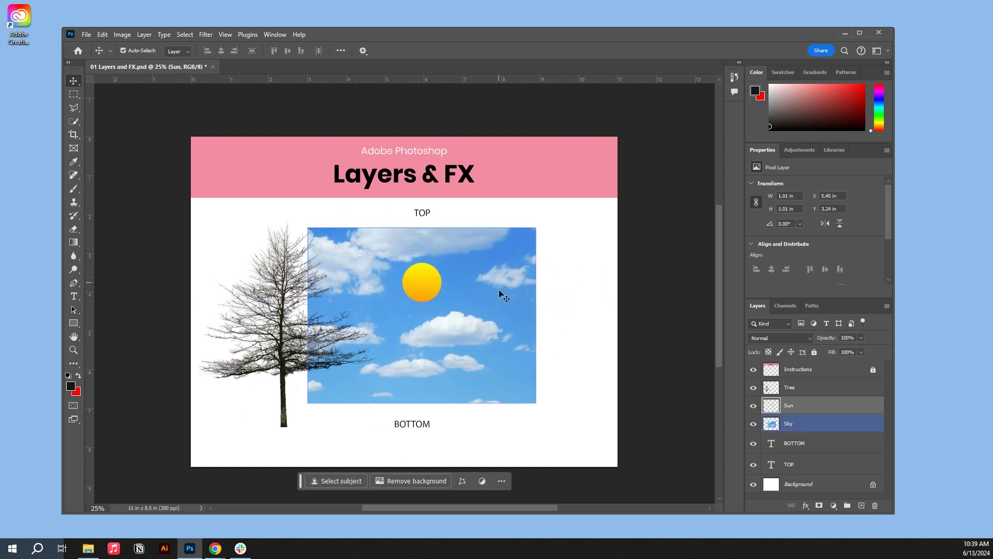
left_click_drag(292, 341, 479, 335)
Step: Swap the TOP and BOTTOM labels' positions around the sky picture, and reorder the BOTTOM layer between Tree and Sun
left_click_drag(418, 425, 396, 443)
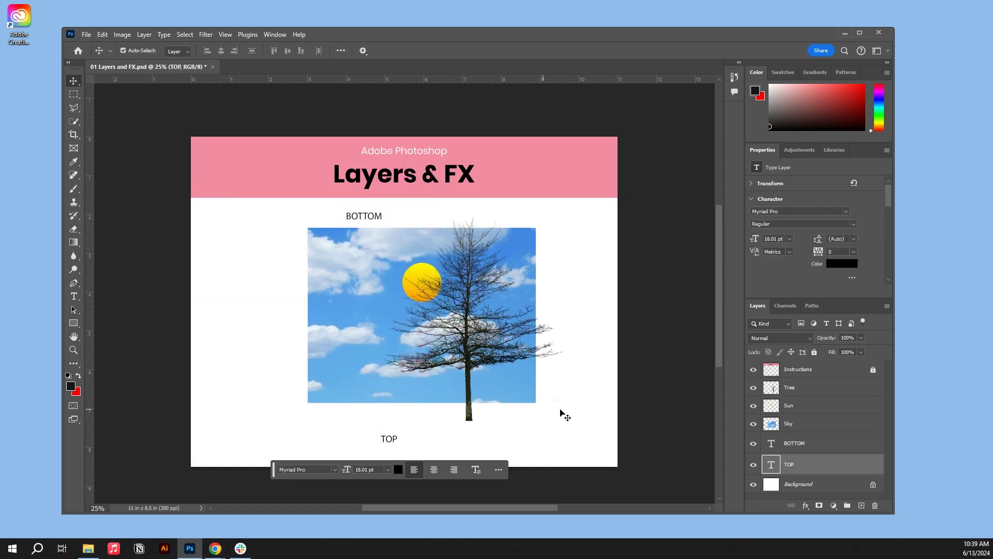
left_click_drag(809, 446, 810, 397)
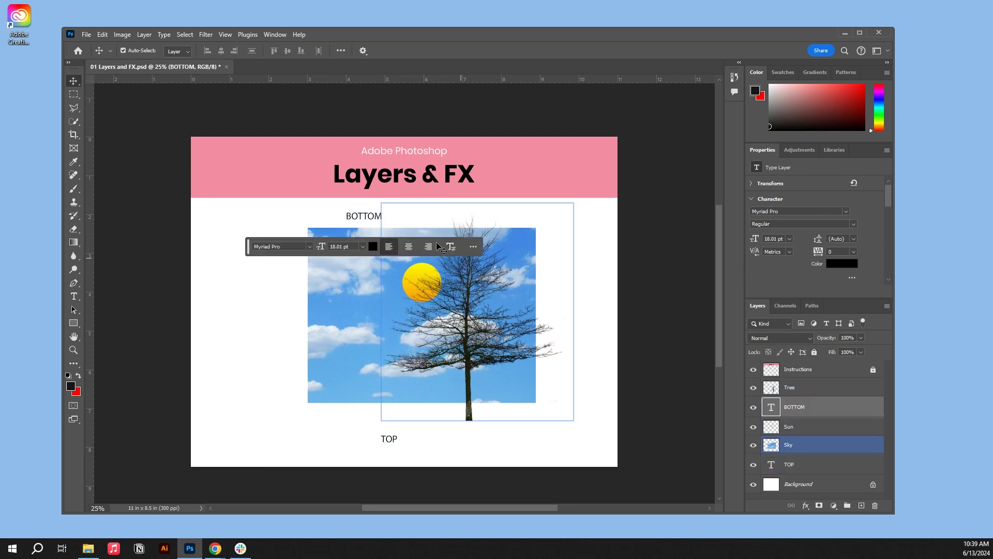
mouse_move(373, 215)
left_mouse_down()
mouse_move(413, 290)
mouse_move(390, 283)
mouse_move(389, 213)
left_mouse_up()
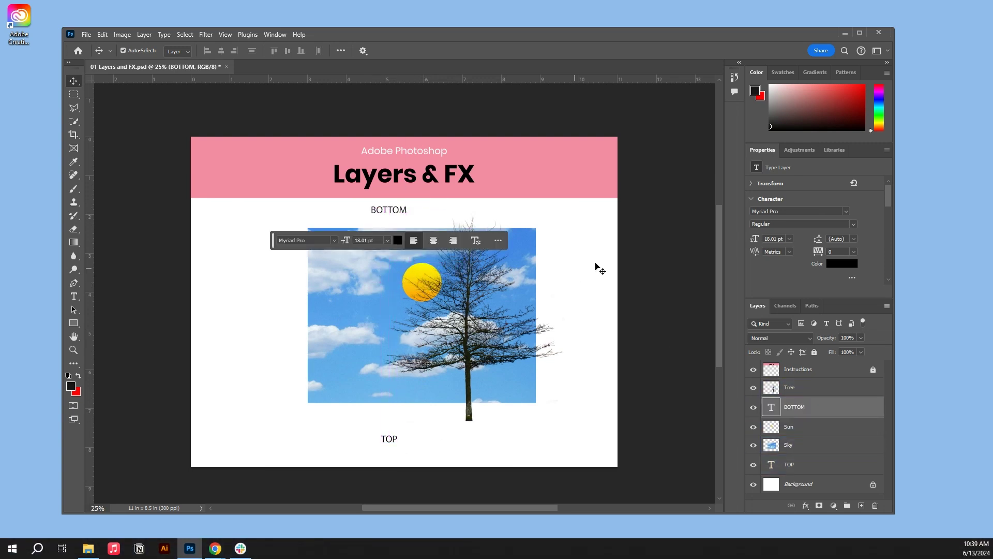
left_click(600, 267)
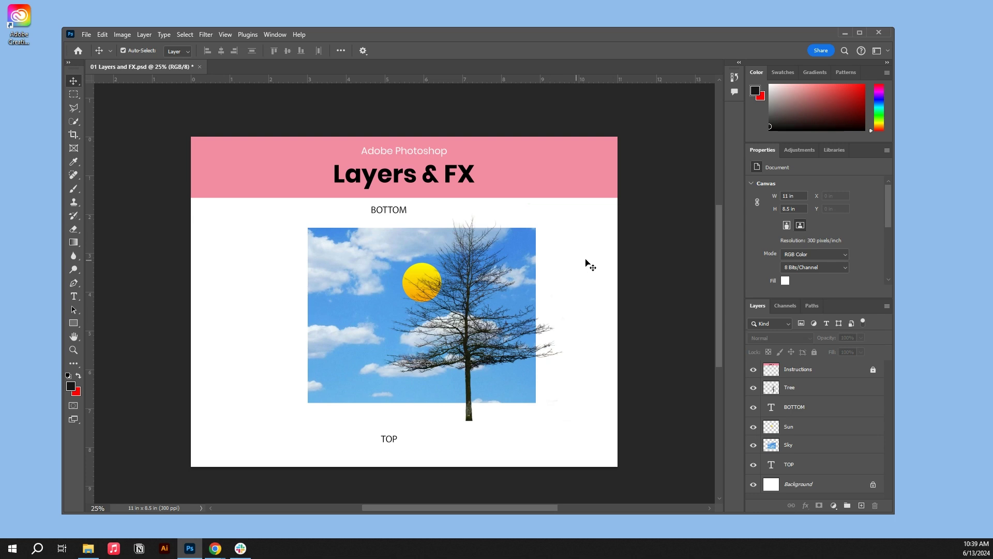
Step: Move the tree to the sky picture's right edge and the sun beside it at about X 6.59 in, Y 3.39 in
left_click_drag(468, 295, 512, 309)
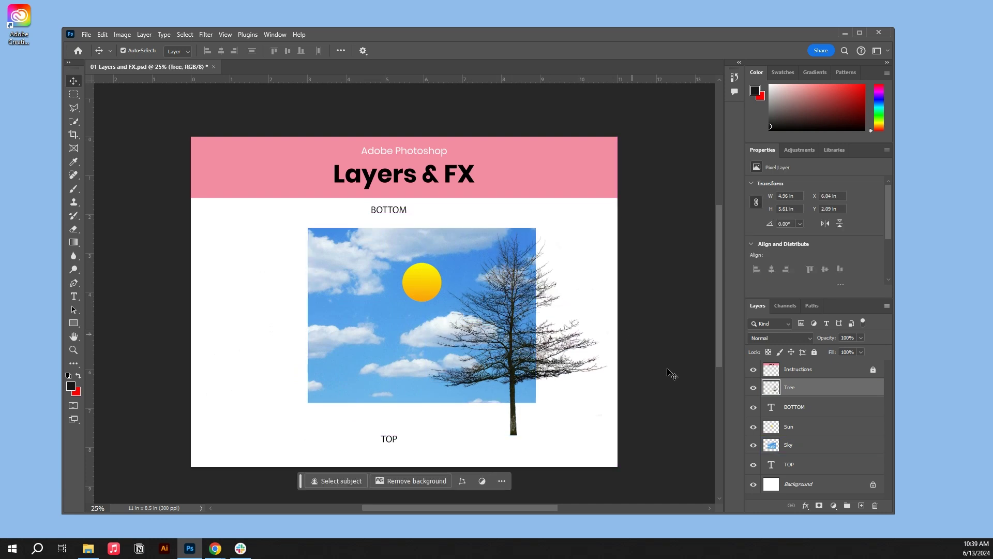
left_click_drag(412, 277, 477, 286)
left_click(791, 444)
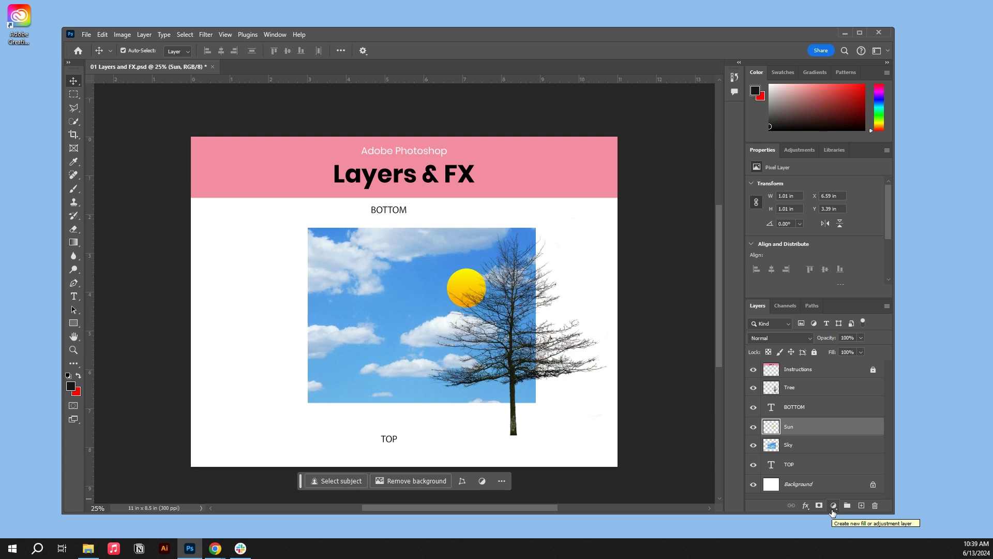
Step: Add an Outer Glow effect to the Sun layer and move its settings dialog clear of the sun
left_click(806, 505)
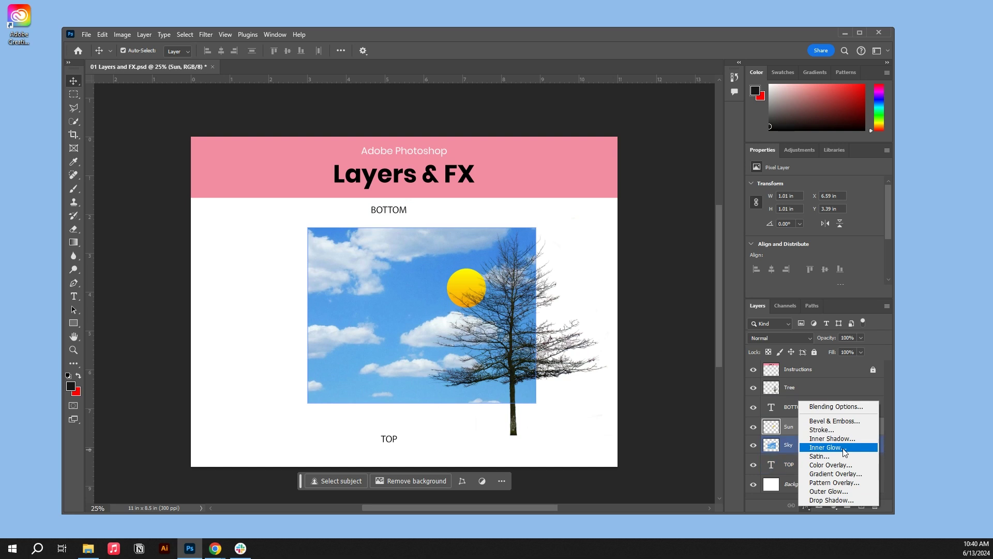
left_click(842, 492)
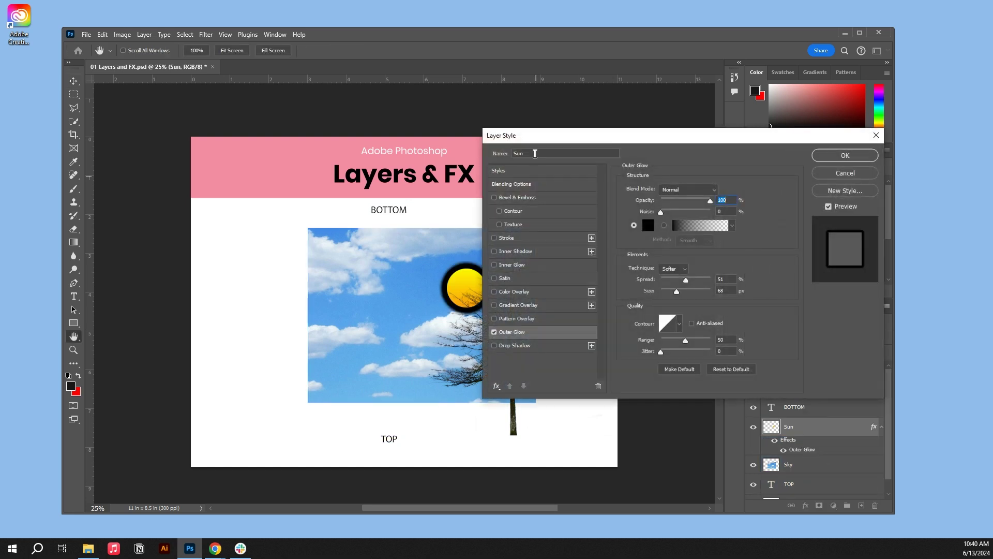
left_click_drag(540, 132, 580, 50)
left_click_drag(572, 40, 547, 69)
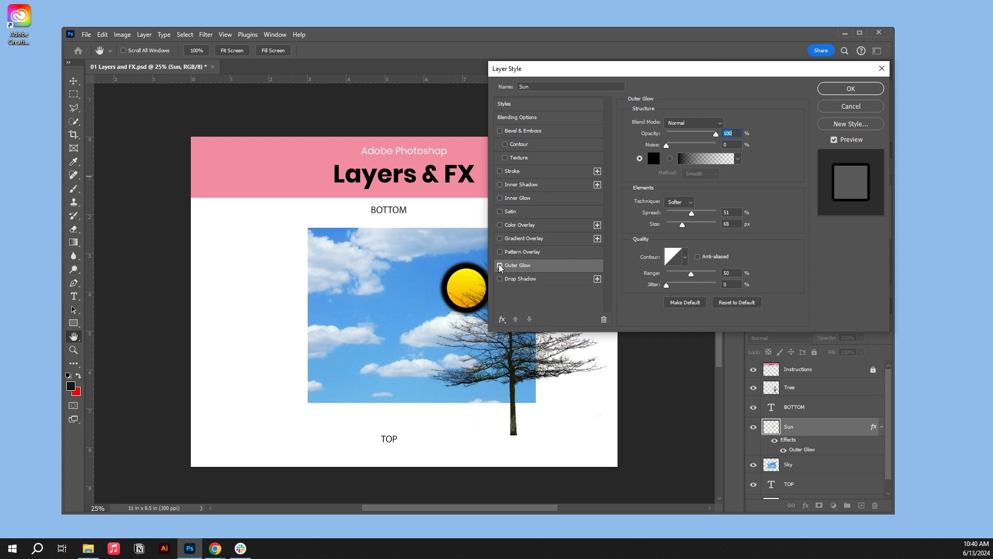
Step: Set the outer glow's blend mode to Multiply and its opacity to 10%
left_click(670, 158)
left_click_drag(716, 135, 680, 134)
left_click(693, 122)
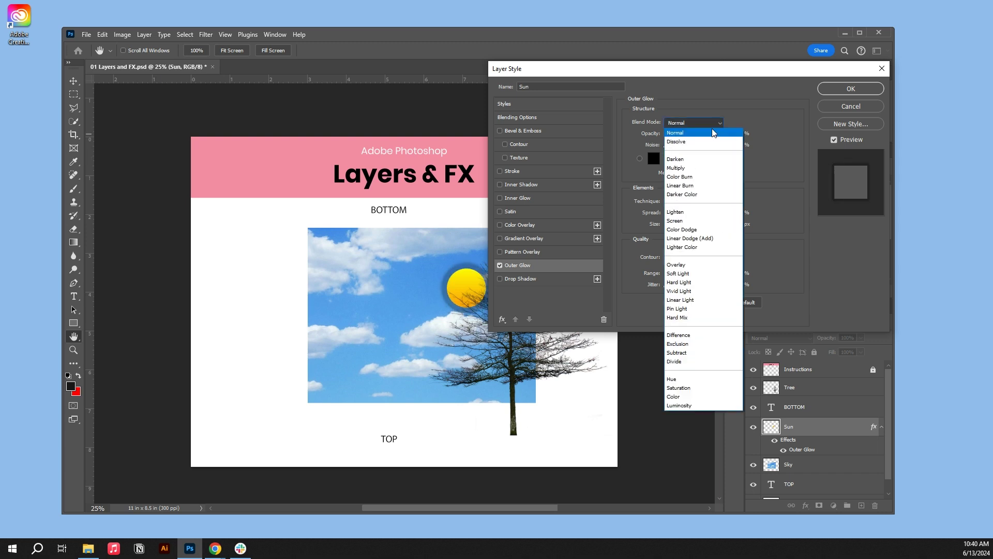
left_click(695, 168)
left_click_drag(680, 135, 671, 134)
Step: Change the outer glow's colour to a golden yellow
left_click(654, 164)
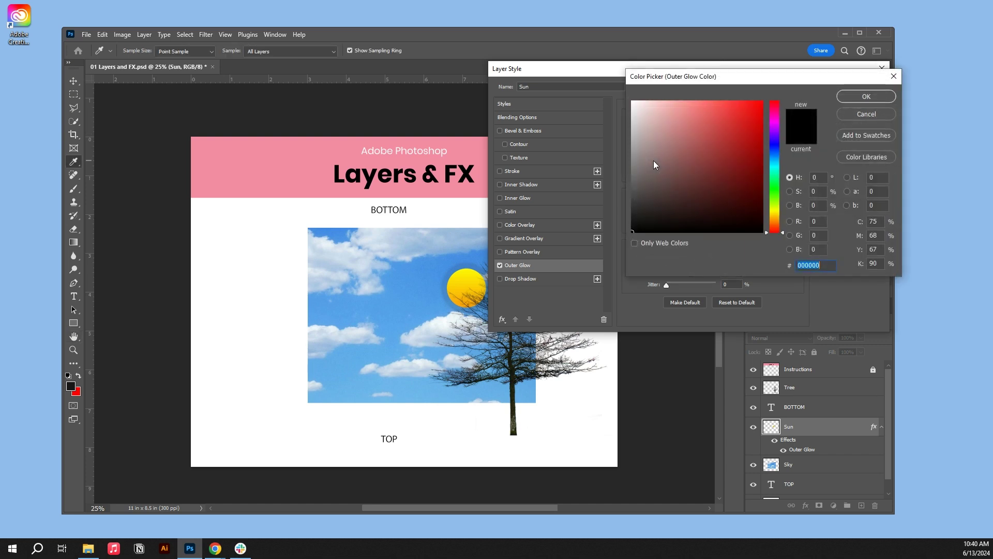
left_click(775, 215)
left_click_drag(775, 215, 775, 216)
mouse_move(748, 105)
left_mouse_down()
mouse_move(747, 119)
mouse_move(749, 110)
left_mouse_up()
left_click(847, 97)
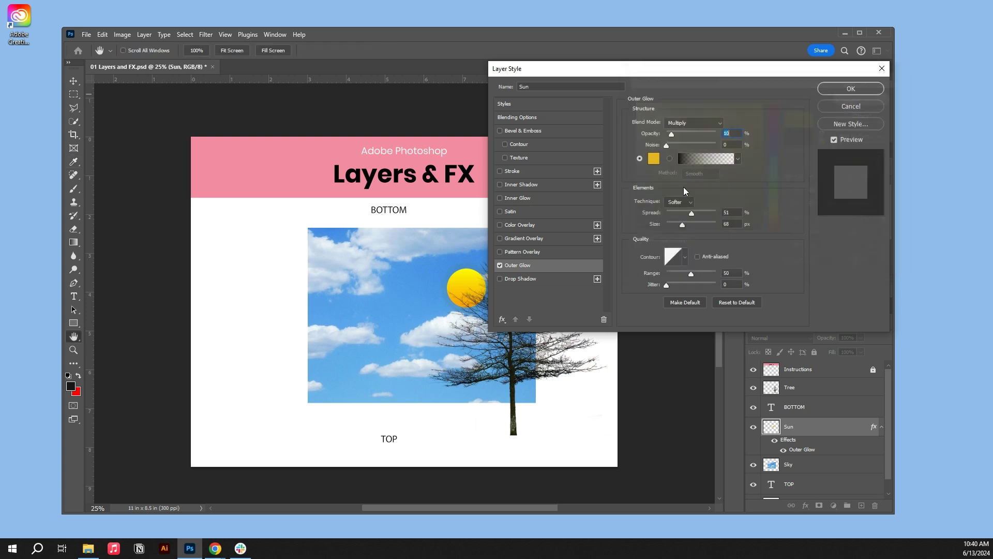
Step: Set the outer glow's blend mode to Normal and adjust its opacity for a soft yellow halo
left_click(688, 123)
left_click(691, 132)
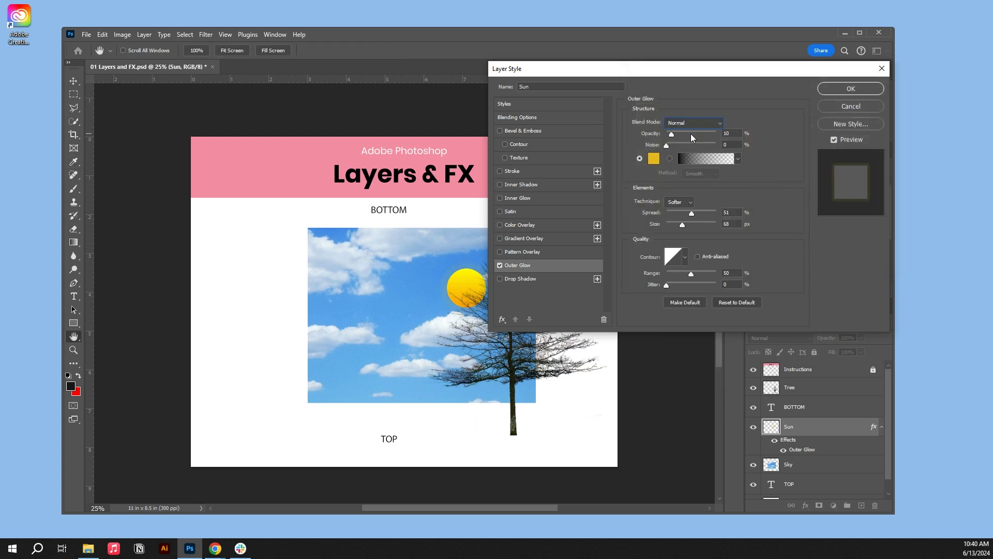
mouse_move(681, 135)
left_mouse_down()
mouse_move(702, 134)
mouse_move(672, 130)
mouse_move(666, 144)
mouse_move(691, 134)
mouse_move(674, 135)
left_mouse_up()
left_click(687, 145)
Step: Try a Drop Shadow on the sun, turn it off, and enable a Pattern Overlay instead
left_click(537, 283)
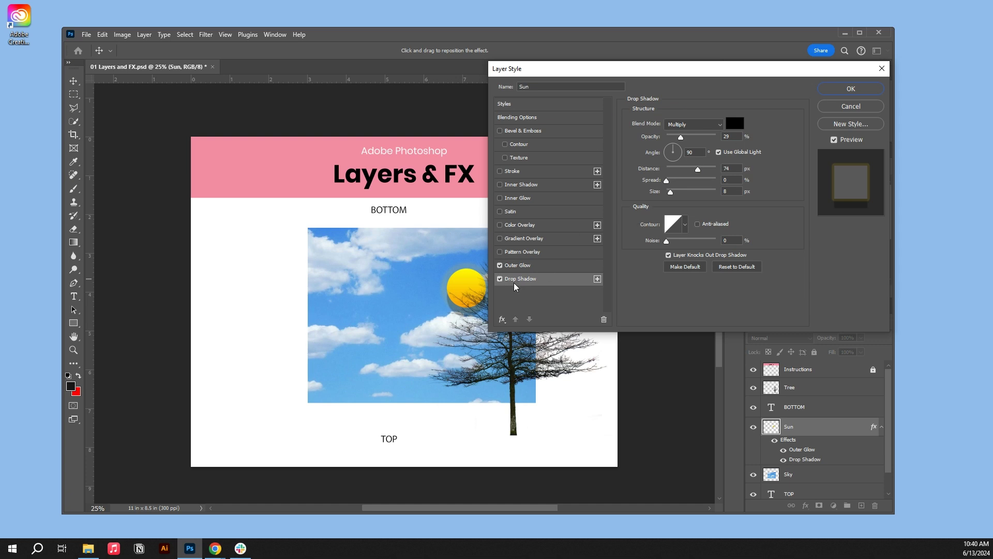
left_click(500, 279)
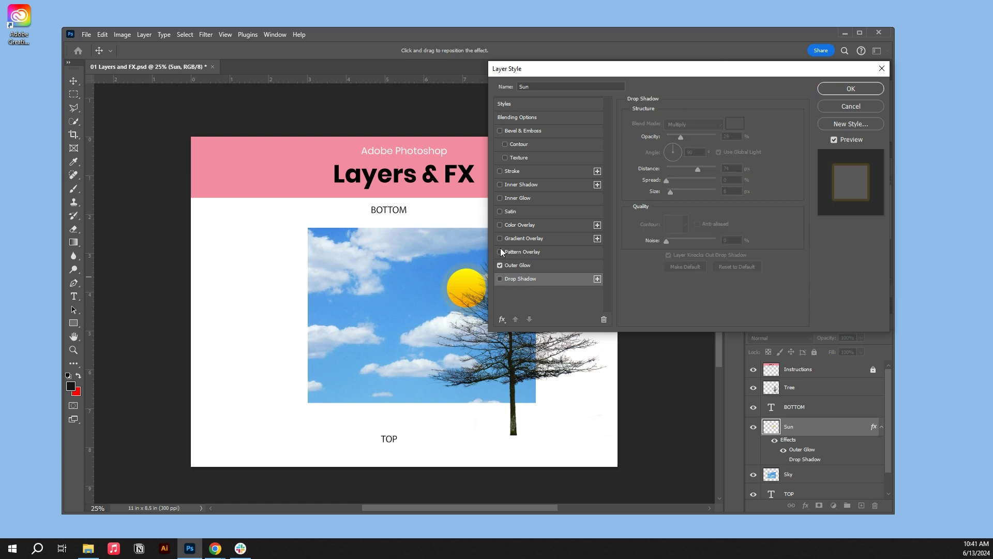
left_click(500, 252)
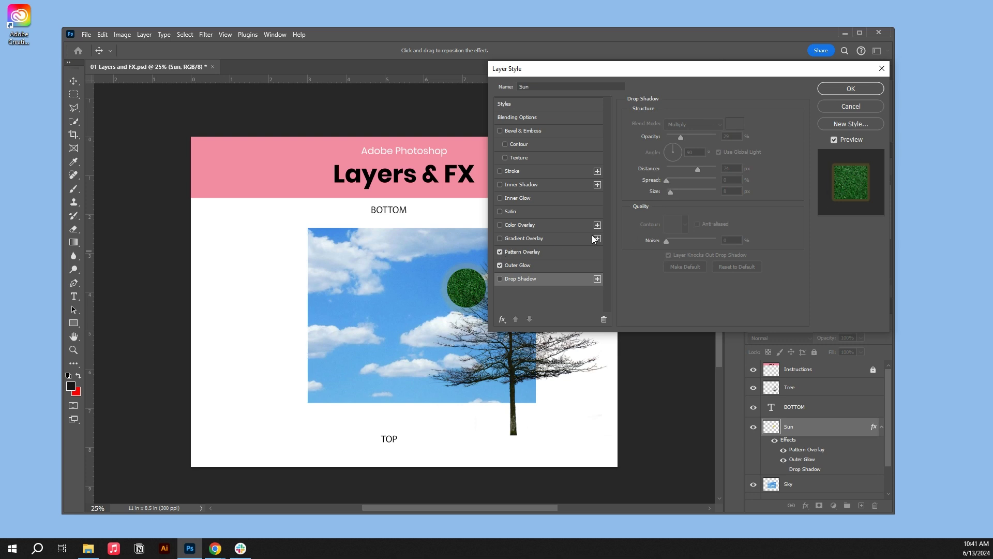
Step: View the available pattern groups for the sun's Pattern Overlay and turn that overlay off
left_click(507, 255)
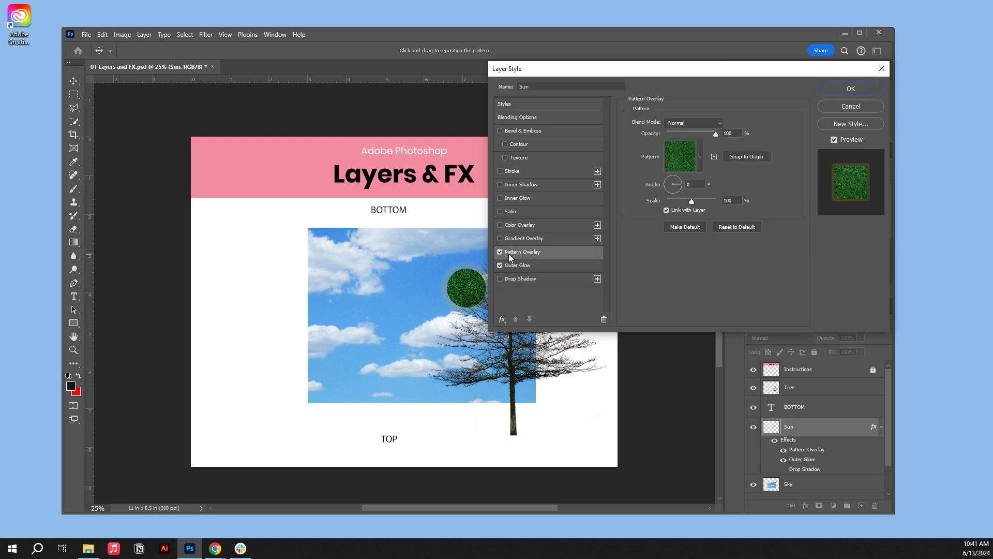
left_click(701, 153)
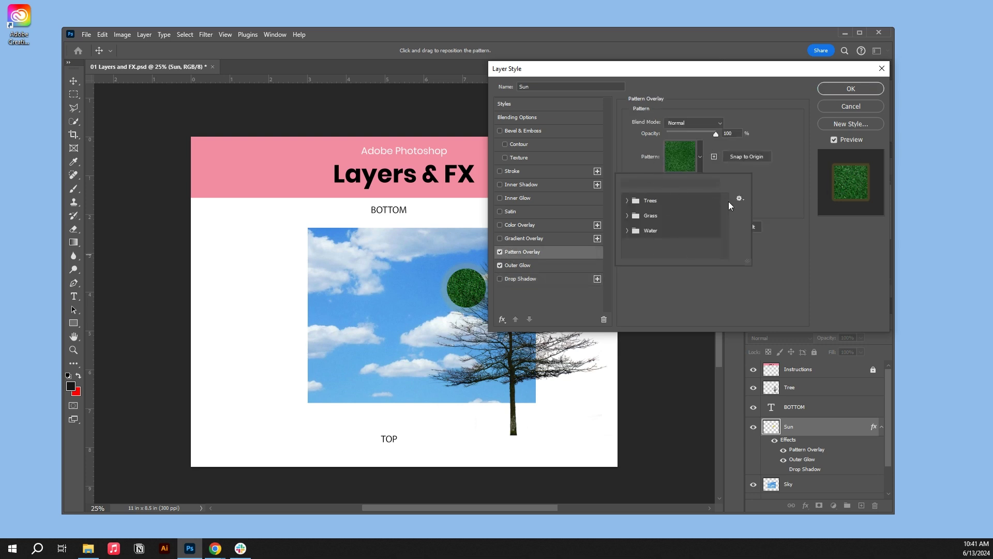
left_click(771, 136)
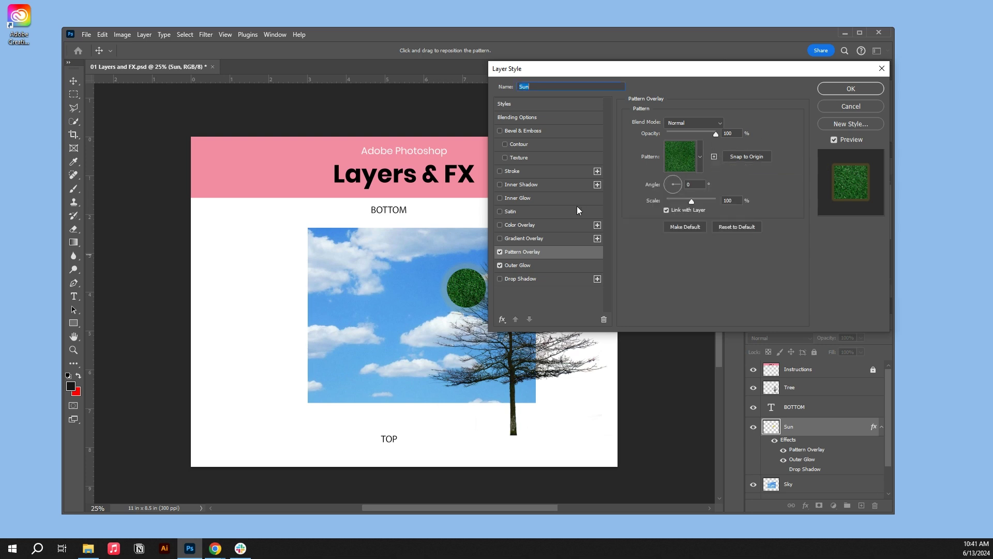
left_click(500, 252)
Step: Try a Gradient Overlay on the sun using the second preset in the Blues group, and turn it off
left_click(515, 238)
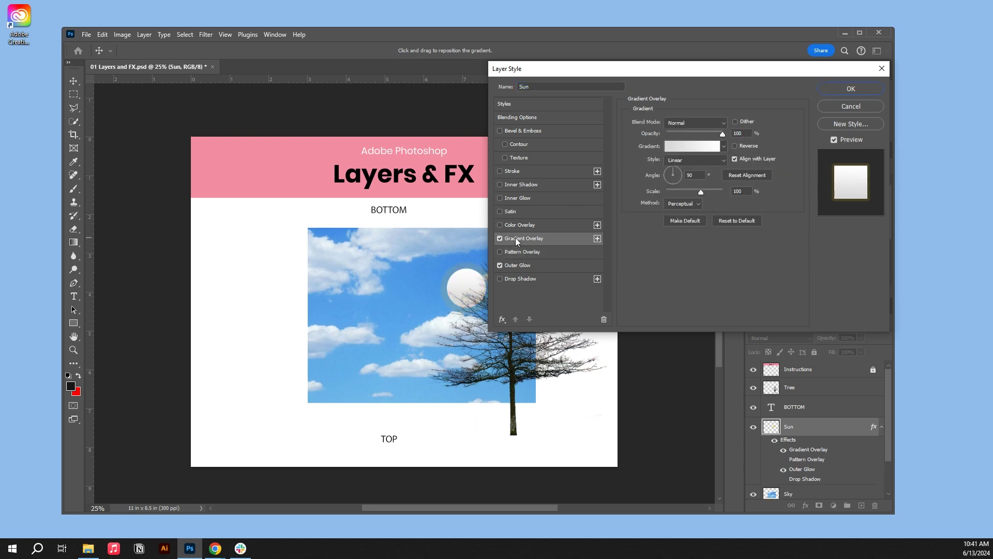
left_click(722, 147)
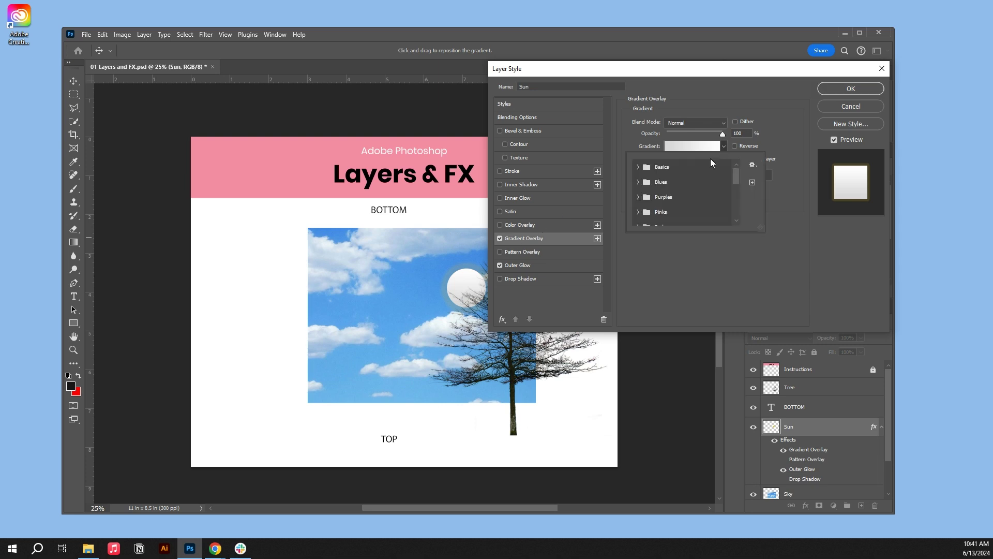
left_click(637, 182)
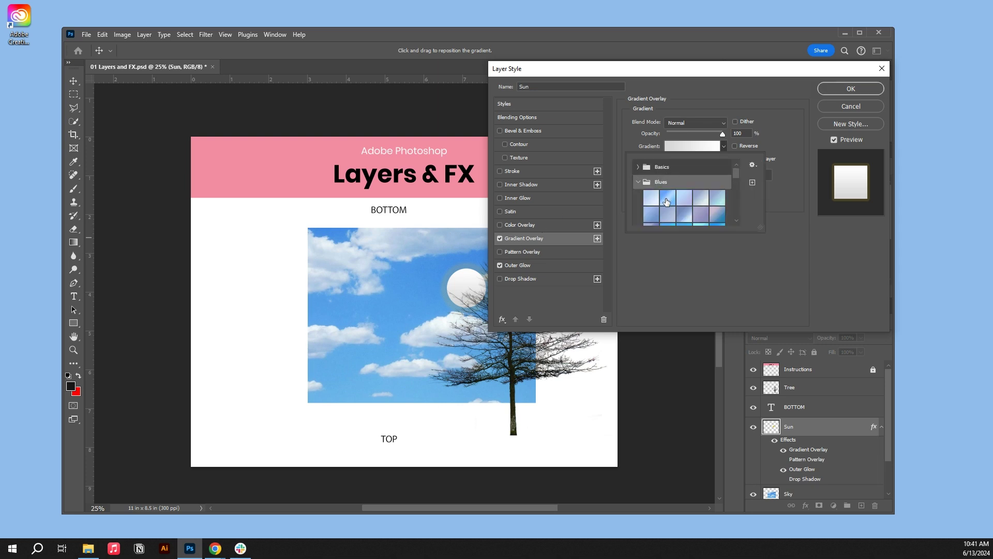
left_click(666, 199)
left_click(775, 118)
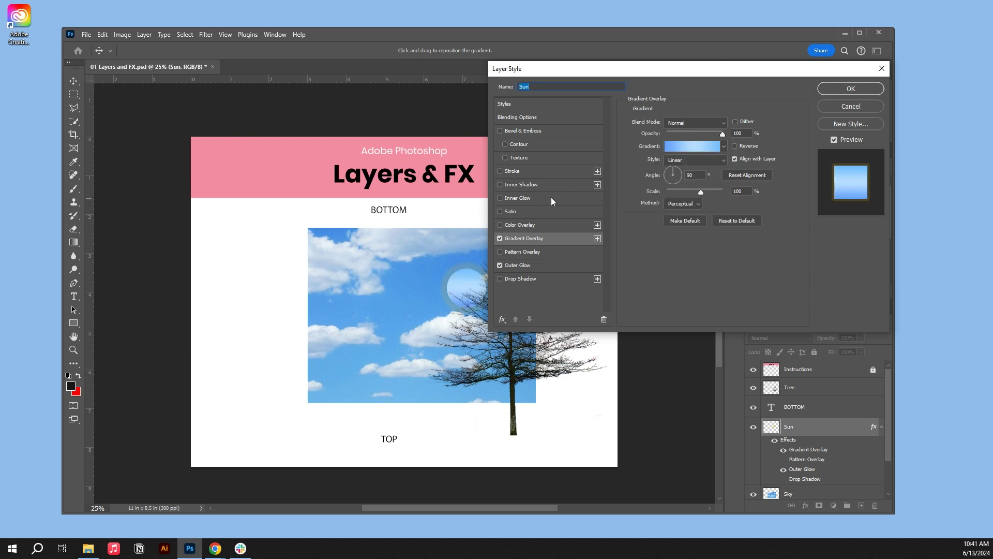
left_click(500, 238)
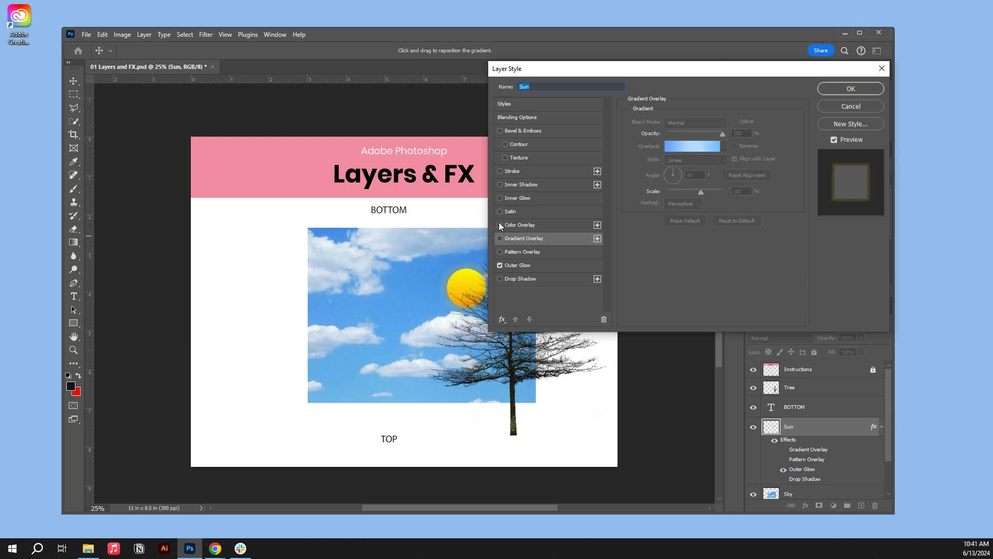
Step: Try Color Overlay and Satin on the sun, turn both off, and apply the layer style with only Outer Glow enabled
left_click(523, 223)
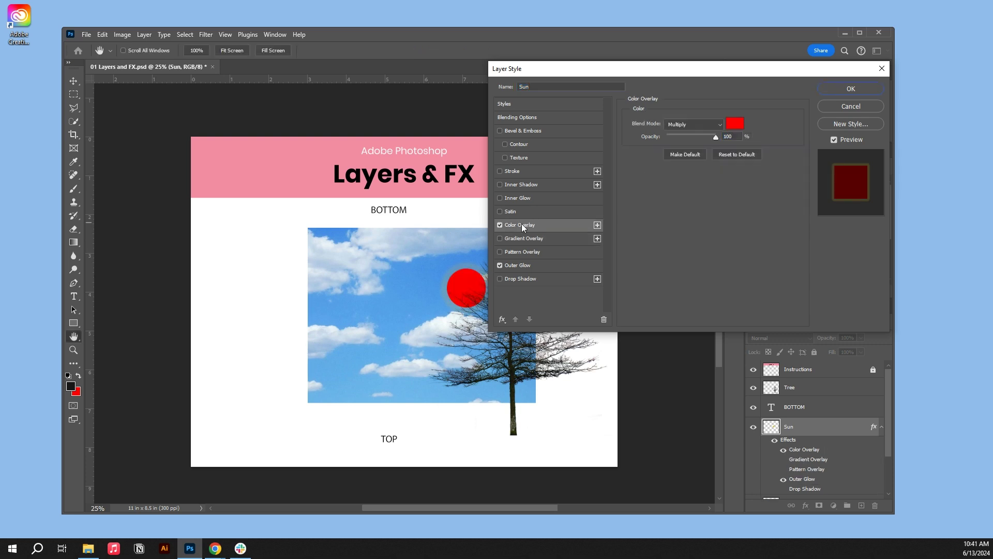
left_click(515, 212)
left_click(500, 224)
left_click(500, 212)
left_click(848, 89)
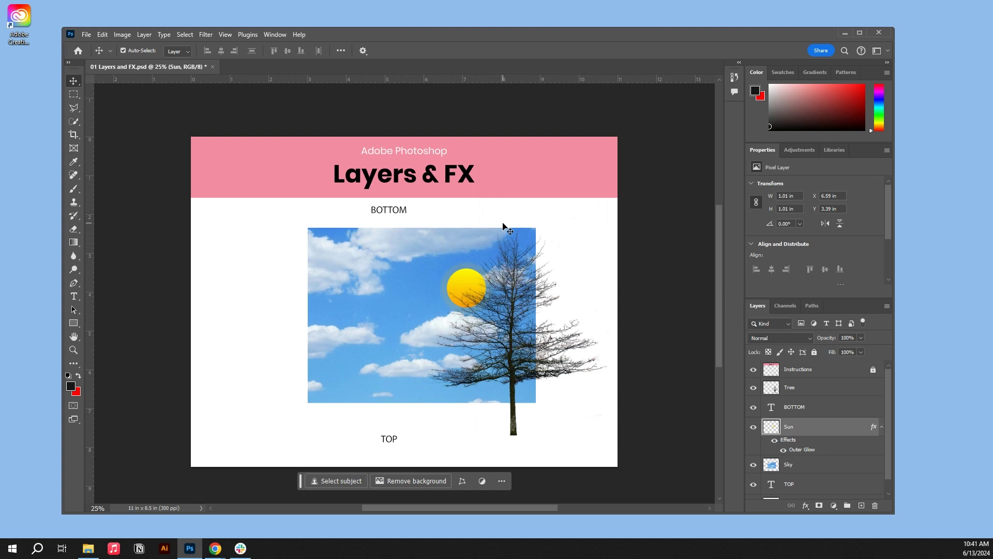
Step: Add a red outside Stroke of 5 px to the BOTTOM text layer
left_click(401, 212)
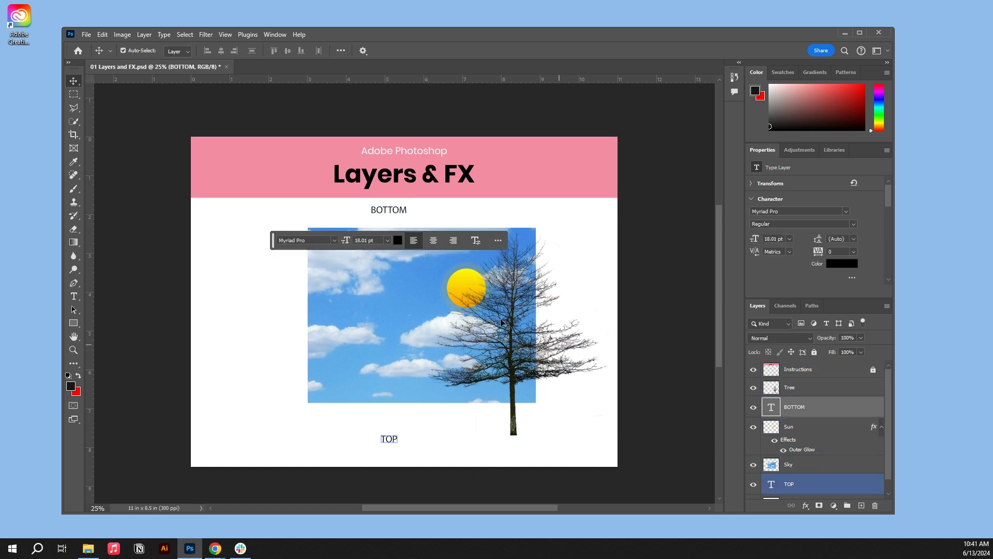
left_click(805, 506)
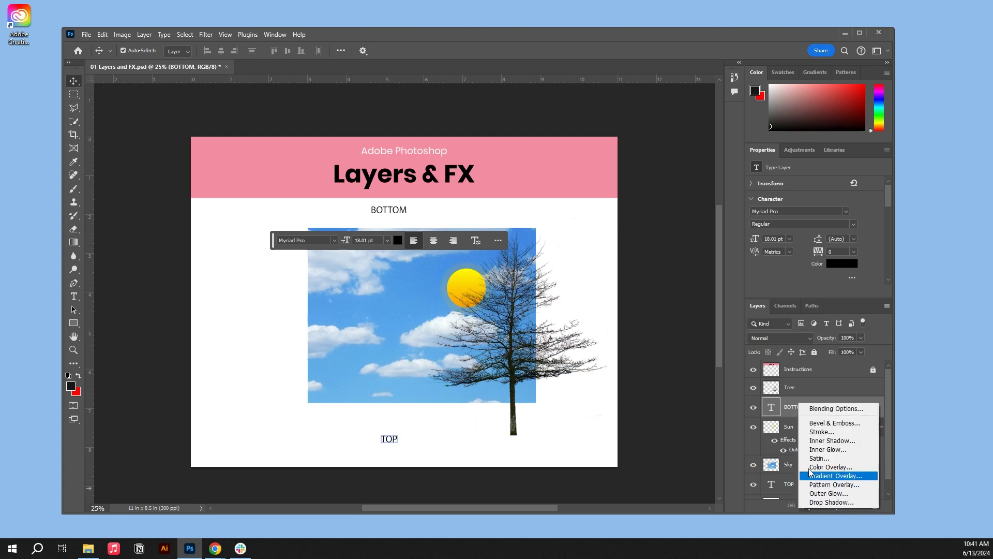
left_click(828, 433)
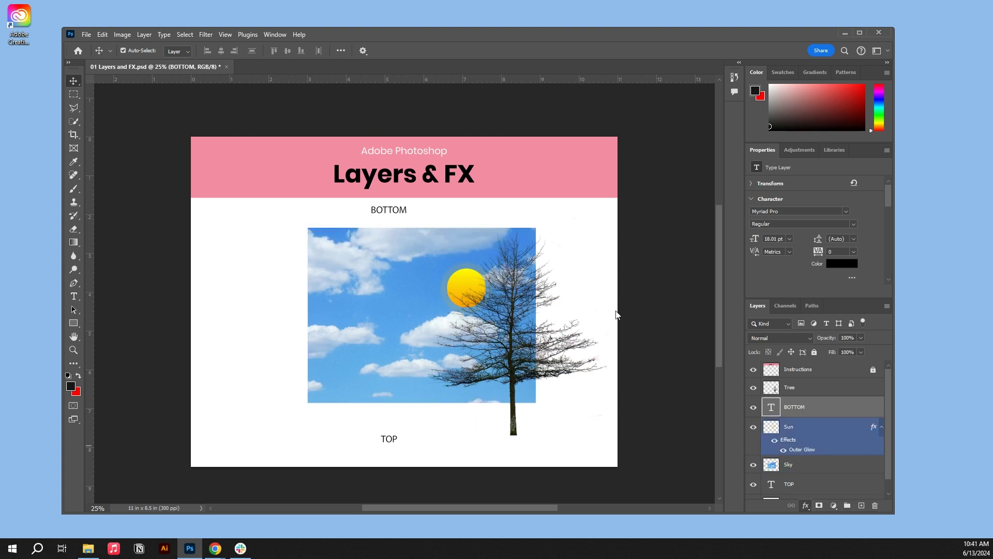
left_click_drag(688, 121, 669, 119)
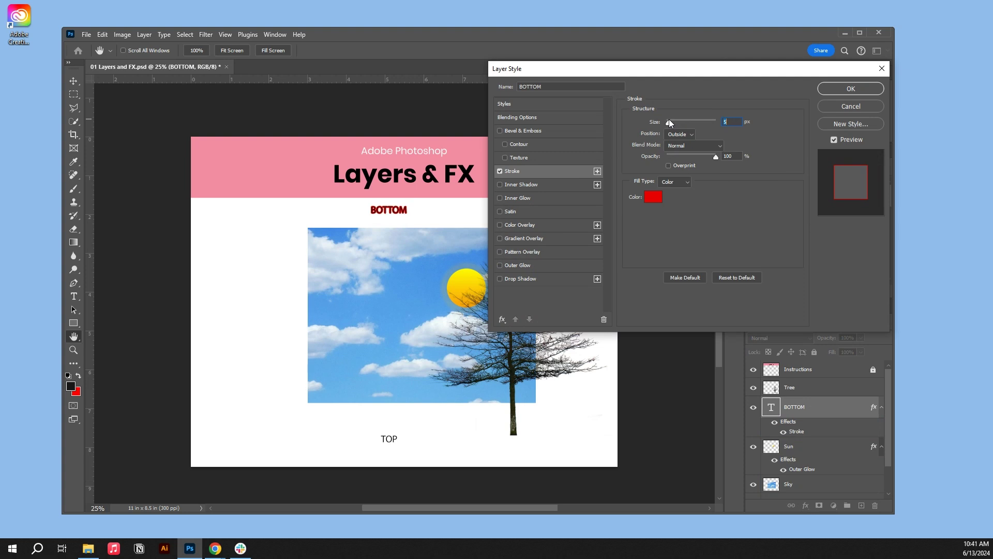
left_click(843, 90)
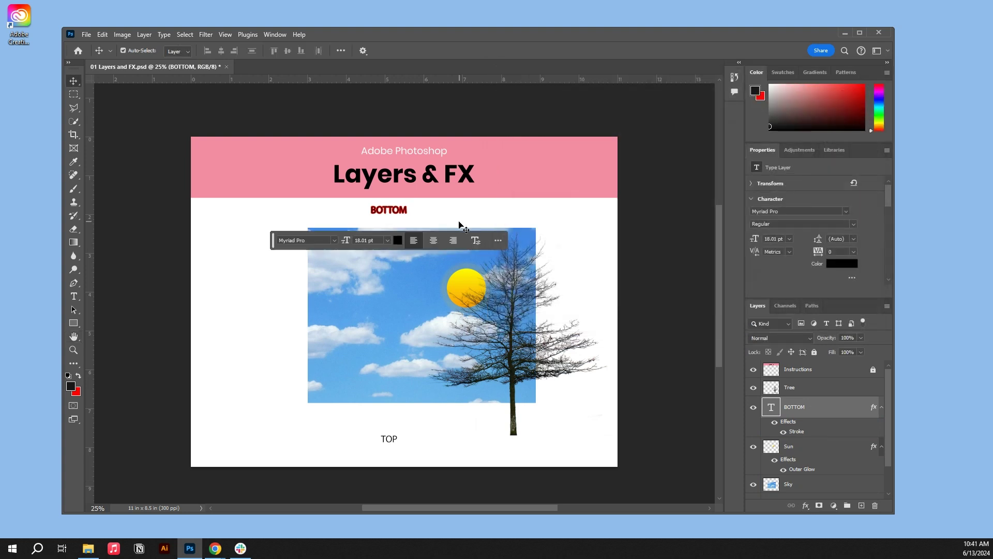